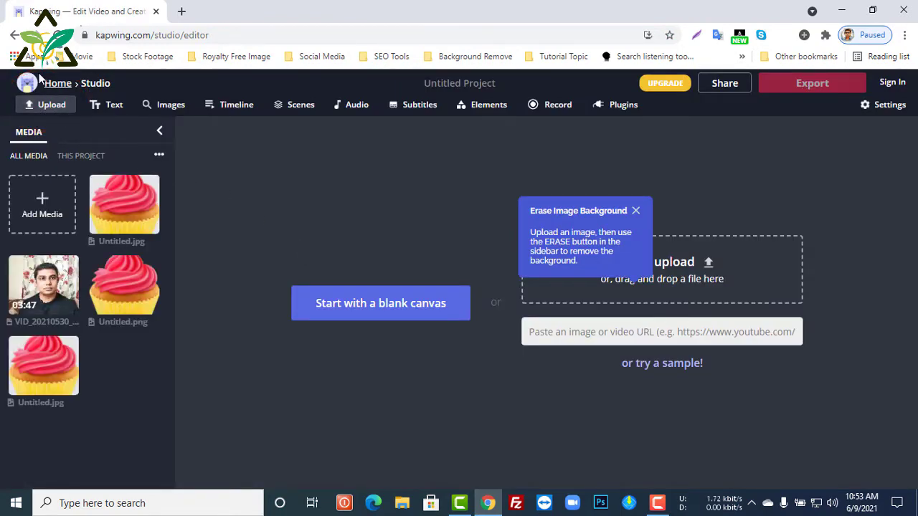
# Return to the Remove Image Background page and upload the cupcake image Untitled.jpg.
pyautogui.click(15, 35)
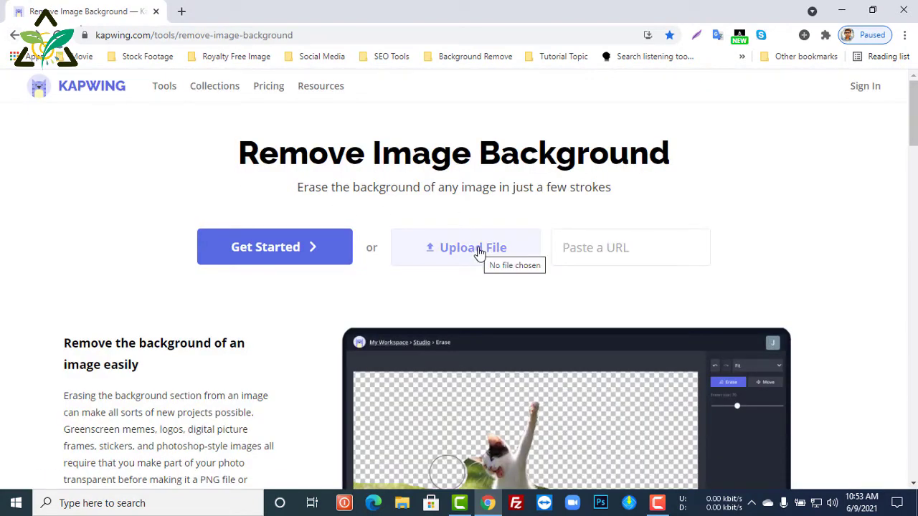
pyautogui.click(623, 251)
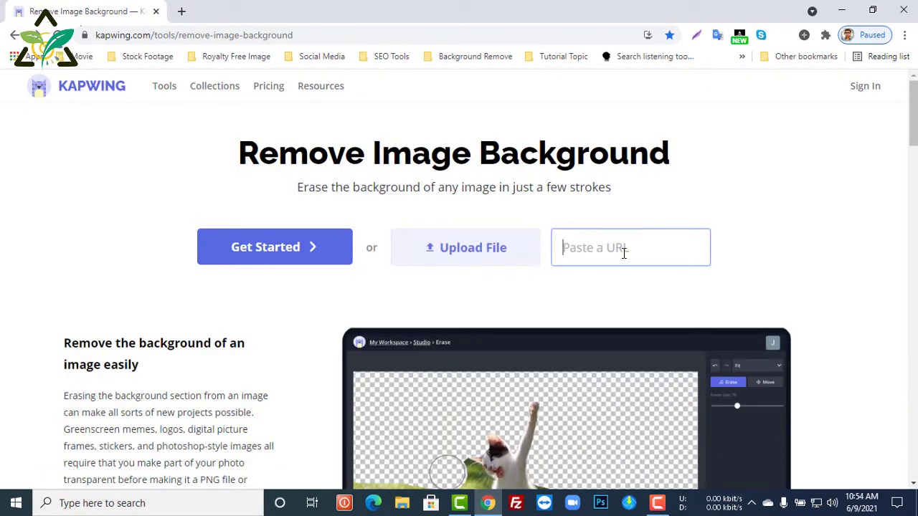
pyautogui.click(463, 250)
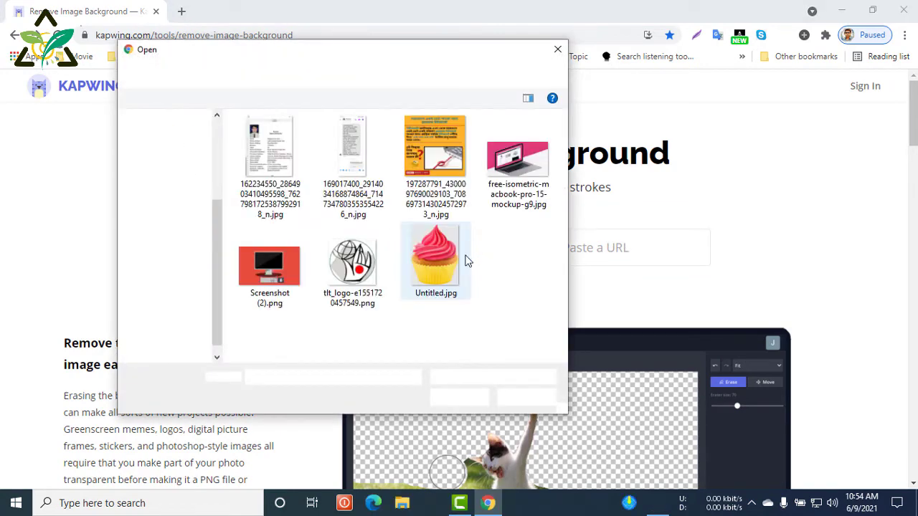
pyautogui.click(433, 271)
pyautogui.click(459, 397)
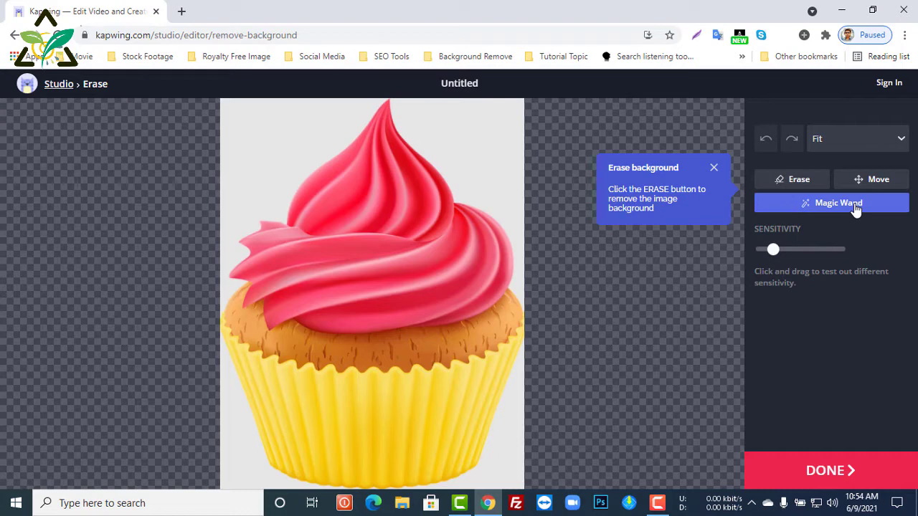
# Try Magic Wand selections of the background on both sides of the frosting at different sensitivity levels.
pyautogui.click(289, 163)
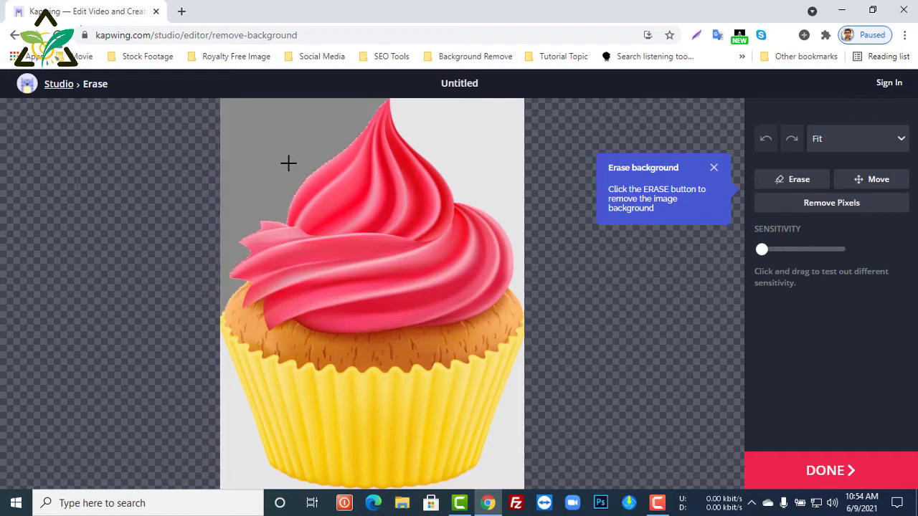
pyautogui.click(762, 251)
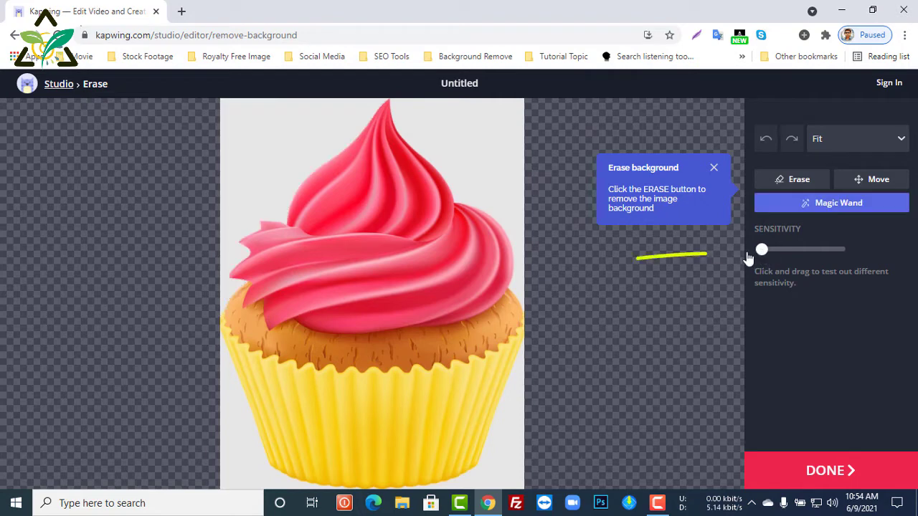
pyautogui.moveTo(761, 254); pyautogui.dragTo(769, 252)
pyautogui.click(257, 136)
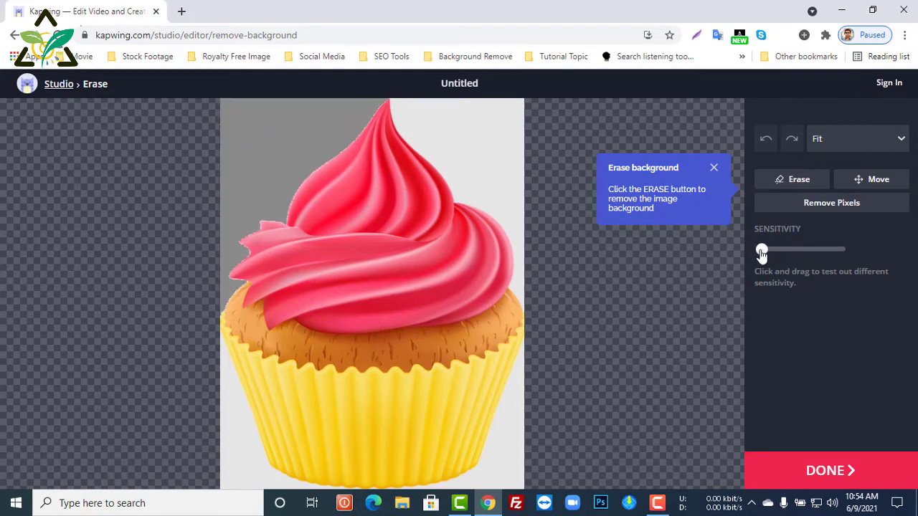
pyautogui.click(455, 169)
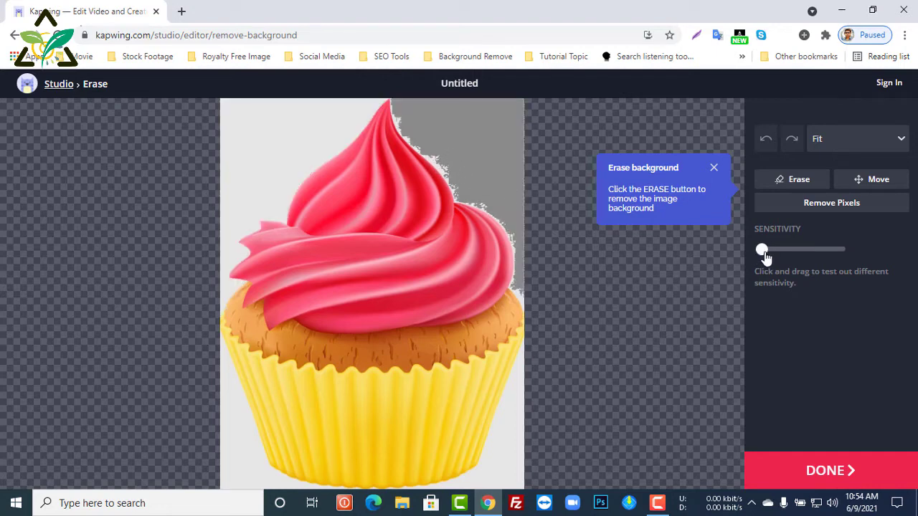
pyautogui.moveTo(766, 257); pyautogui.dragTo(776, 257)
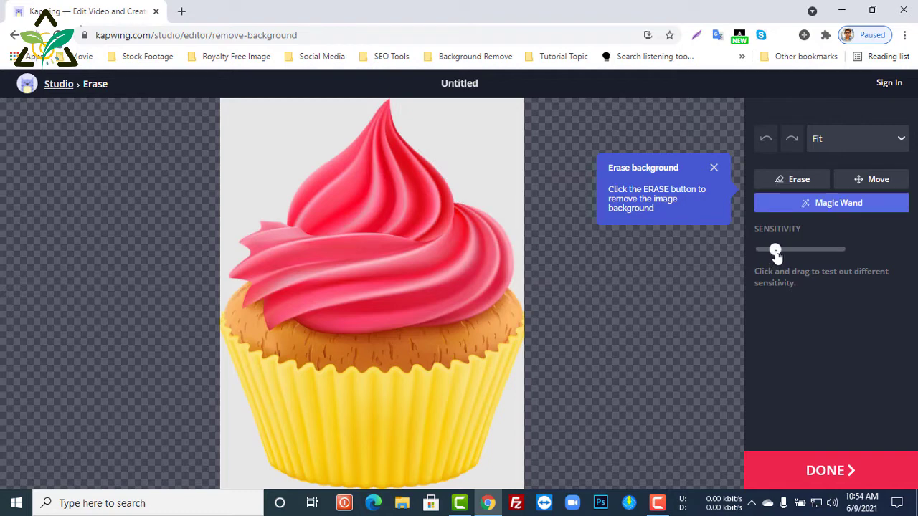
pyautogui.click(446, 156)
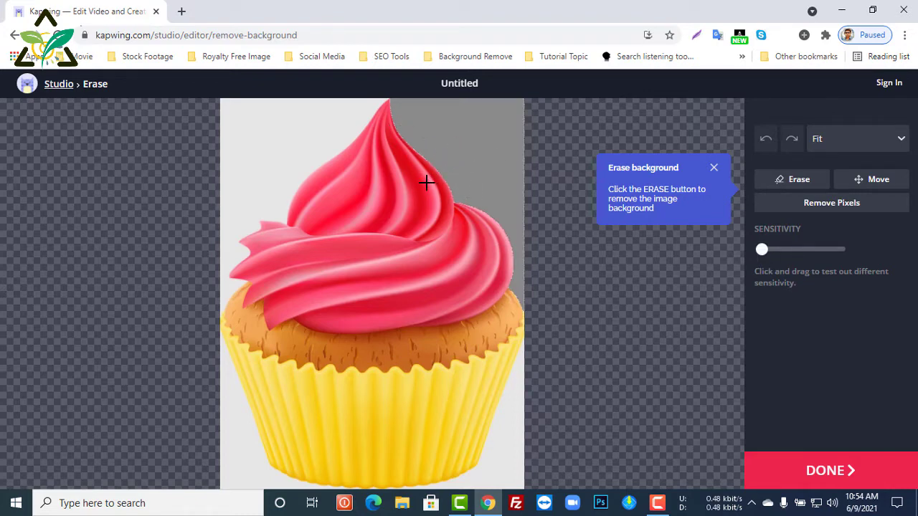
pyautogui.click(327, 152)
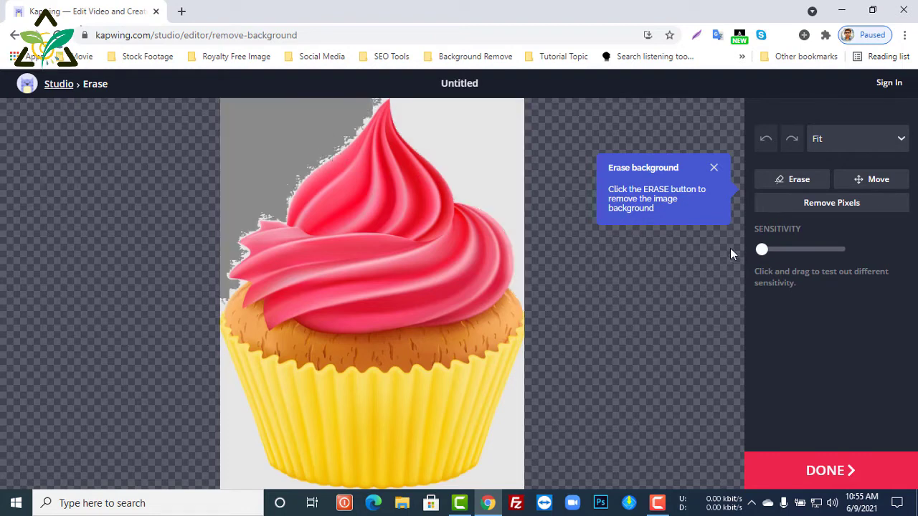
pyautogui.moveTo(762, 250); pyautogui.dragTo(778, 250)
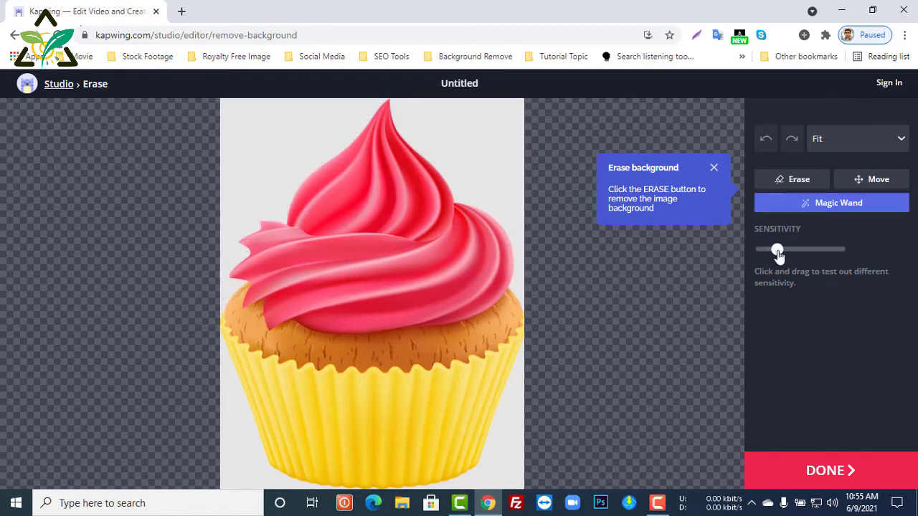
pyautogui.click(333, 156)
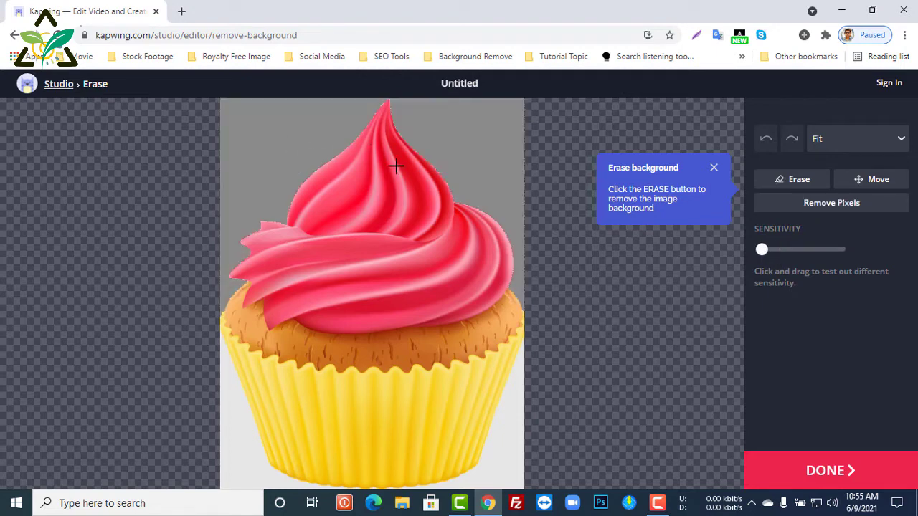
# Try erasing the background beside the frosting by hand with eraser sizes 40 and 117, and undo both strokes.
pyautogui.click(789, 180)
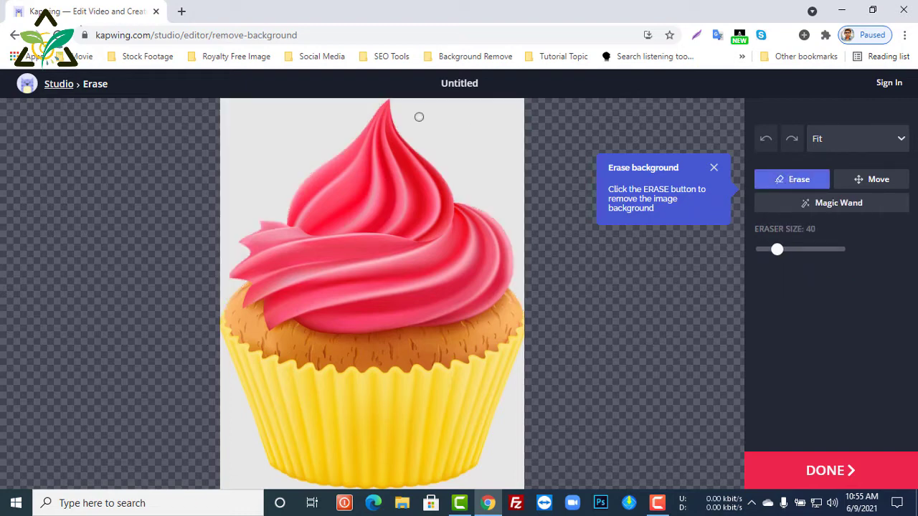
pyautogui.moveTo(254, 119)
pyautogui.mouseDown()
pyautogui.moveTo(313, 174)
pyautogui.moveTo(333, 176)
pyautogui.moveTo(267, 149)
pyautogui.mouseUp()
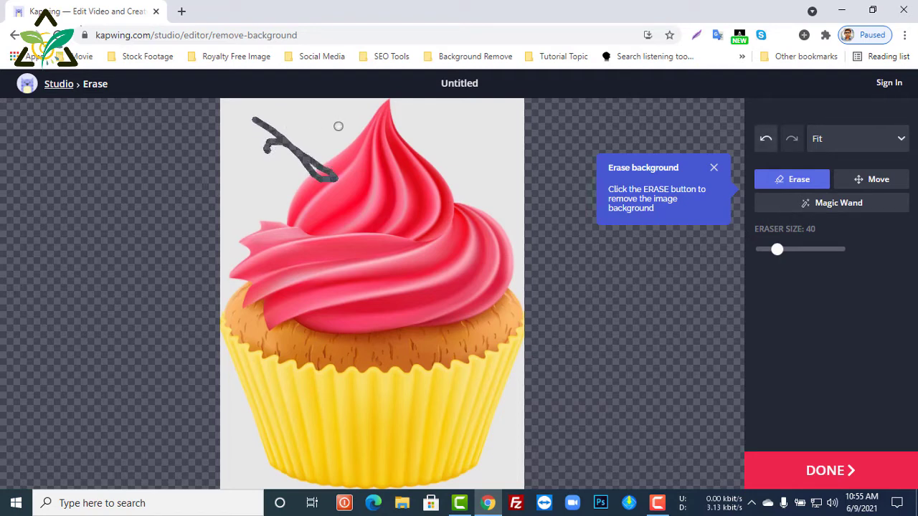
pyautogui.moveTo(777, 249); pyautogui.dragTo(807, 248)
pyautogui.moveTo(300, 137)
pyautogui.mouseDown()
pyautogui.moveTo(276, 154)
pyautogui.moveTo(251, 136)
pyautogui.moveTo(244, 117)
pyautogui.moveTo(287, 126)
pyautogui.moveTo(319, 112)
pyautogui.moveTo(259, 108)
pyautogui.moveTo(332, 127)
pyautogui.moveTo(311, 149)
pyautogui.moveTo(329, 151)
pyautogui.mouseUp()
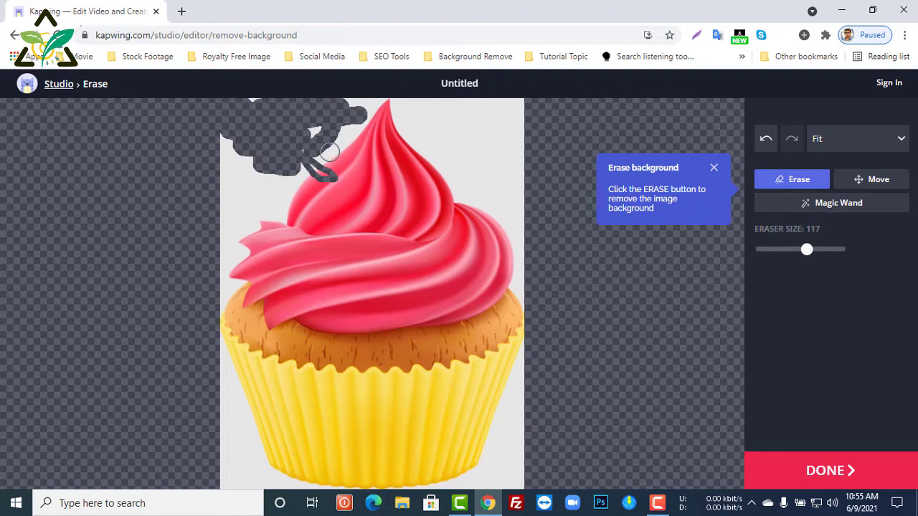
pyautogui.click(764, 140)
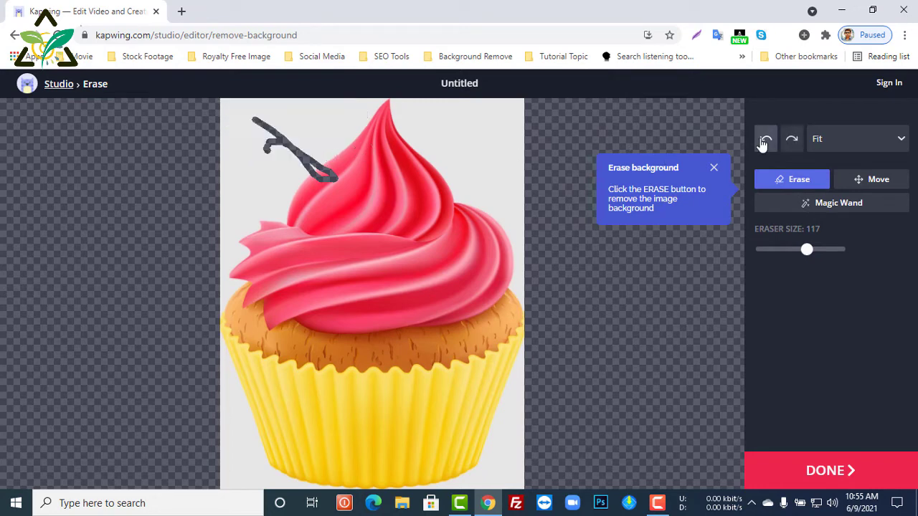
pyautogui.click(764, 141)
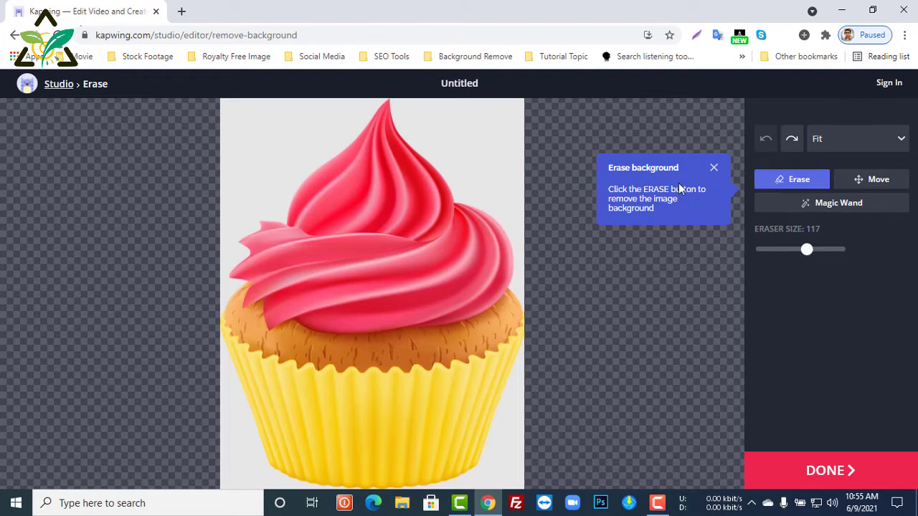
pyautogui.click(871, 142)
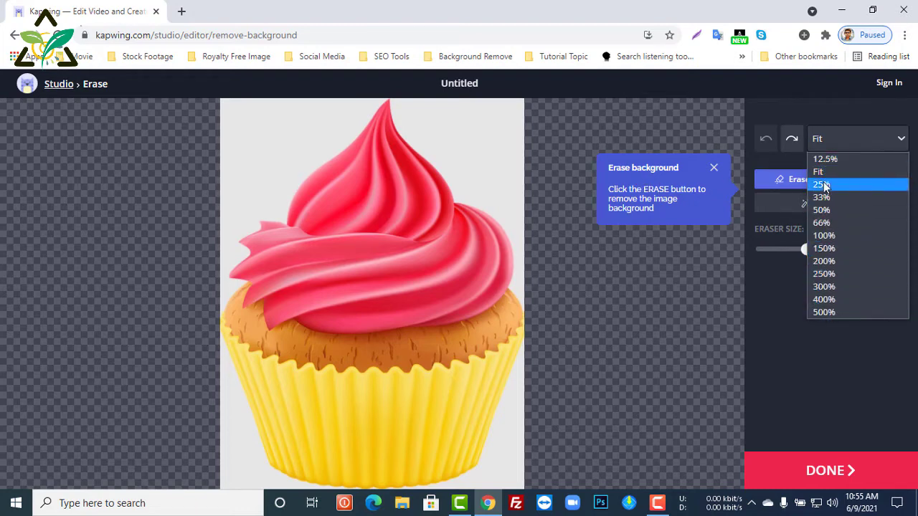
pyautogui.click(674, 132)
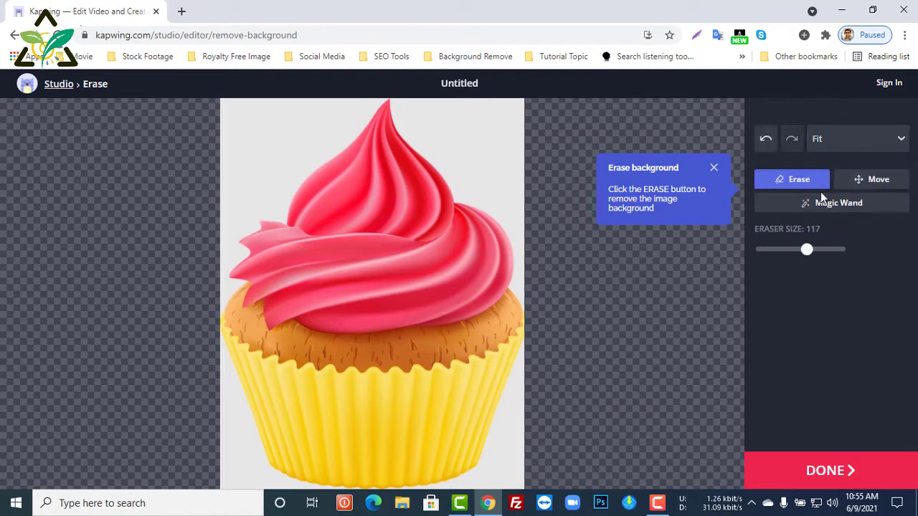
# Select the background to the right of the frosting with the Magic Wand at slightly raised sensitivity and remove its pixels.
pyautogui.click(822, 211)
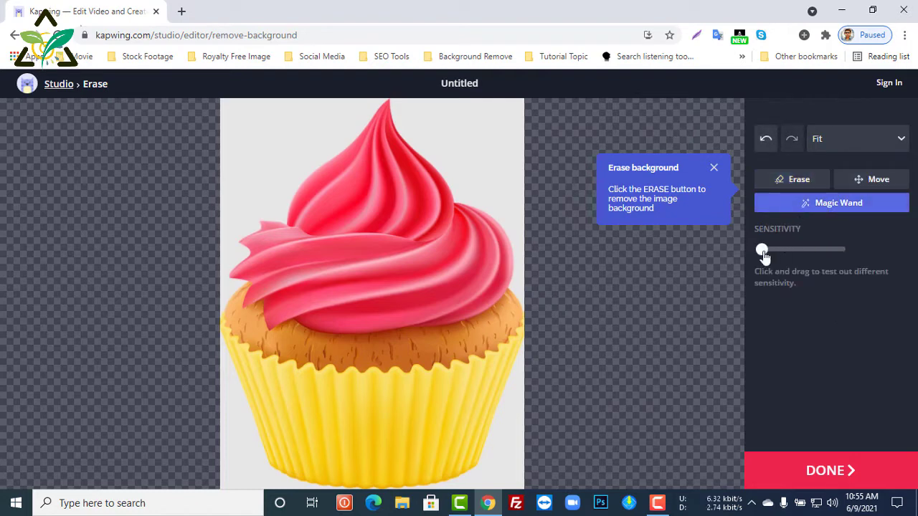
pyautogui.moveTo(762, 250); pyautogui.dragTo(775, 256)
pyautogui.click(468, 175)
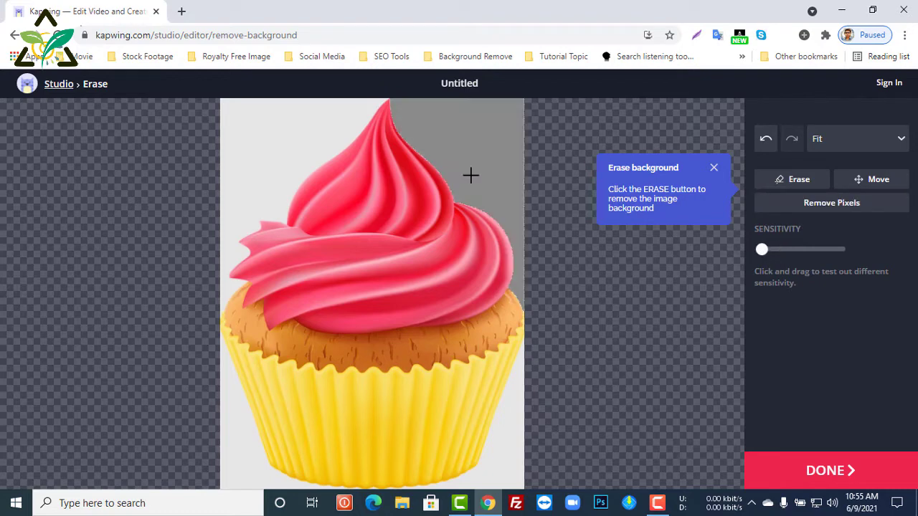
pyautogui.click(834, 211)
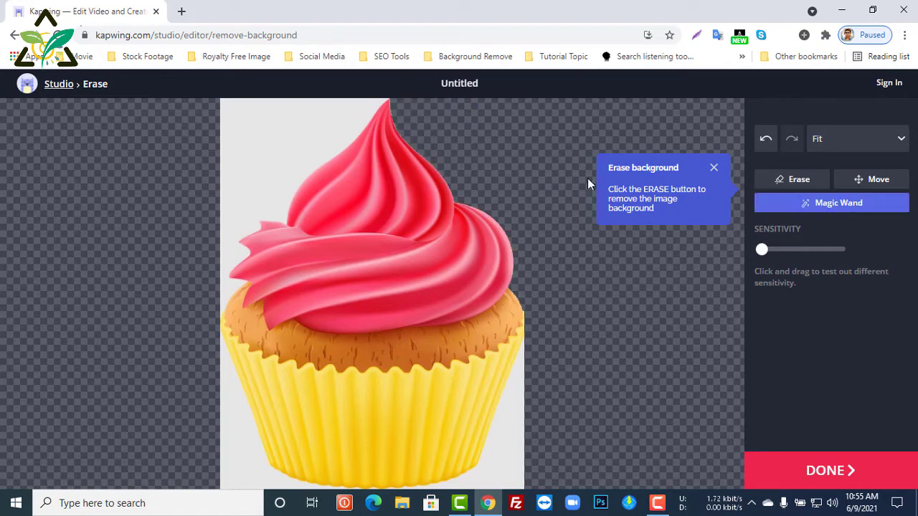
# Select the background to the left of the frosting with the Magic Wand, raise the sensitivity for a cleaner edge, and remove its pixels.
pyautogui.click(279, 164)
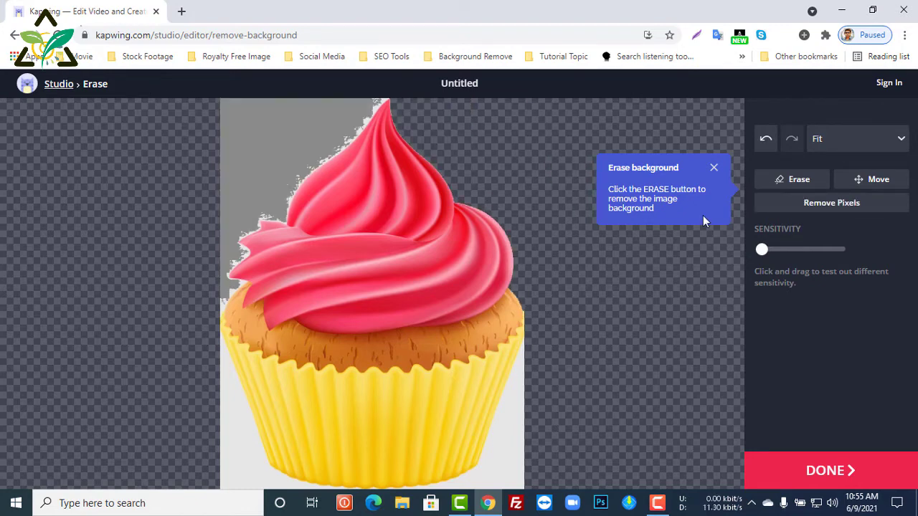
pyautogui.moveTo(763, 250); pyautogui.dragTo(775, 250)
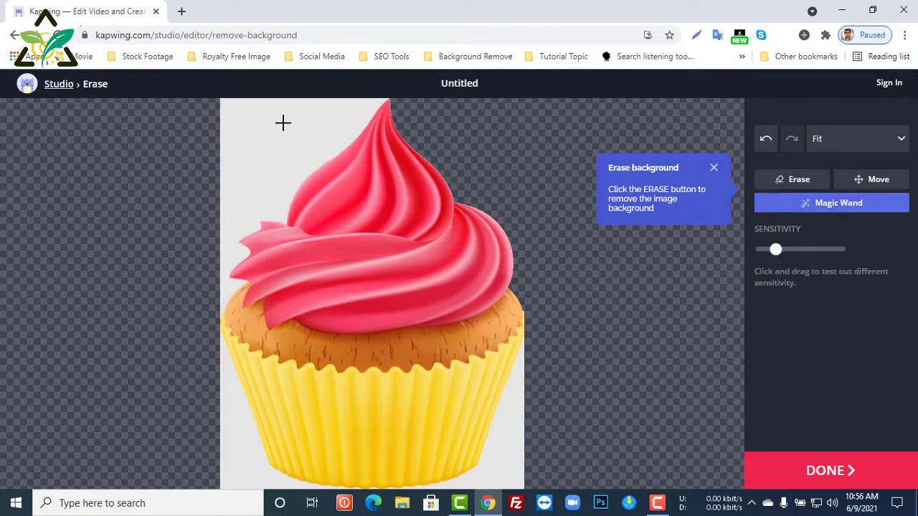
pyautogui.click(316, 165)
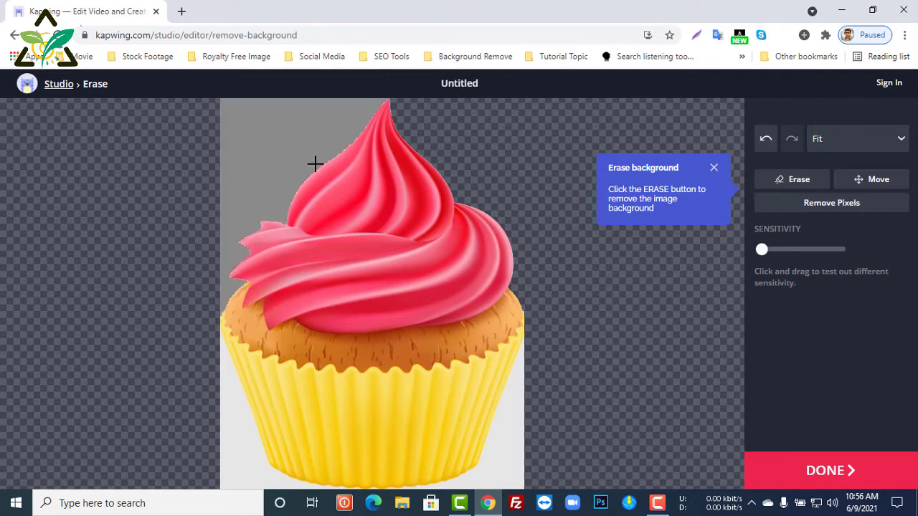
pyautogui.click(842, 205)
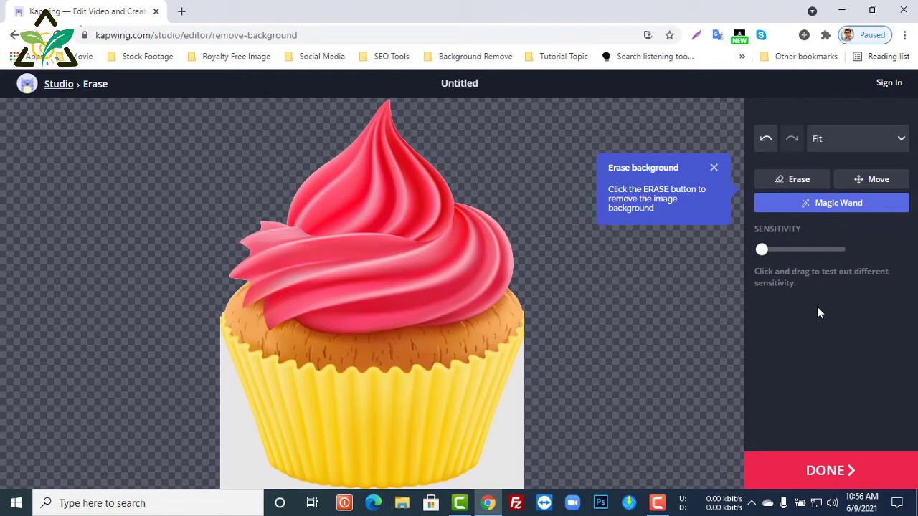
# Remove the remaining background areas on the left and right of the yellow cupcake wrapper with the Magic Wand.
pyautogui.moveTo(761, 256); pyautogui.dragTo(776, 254)
pyautogui.click(237, 416)
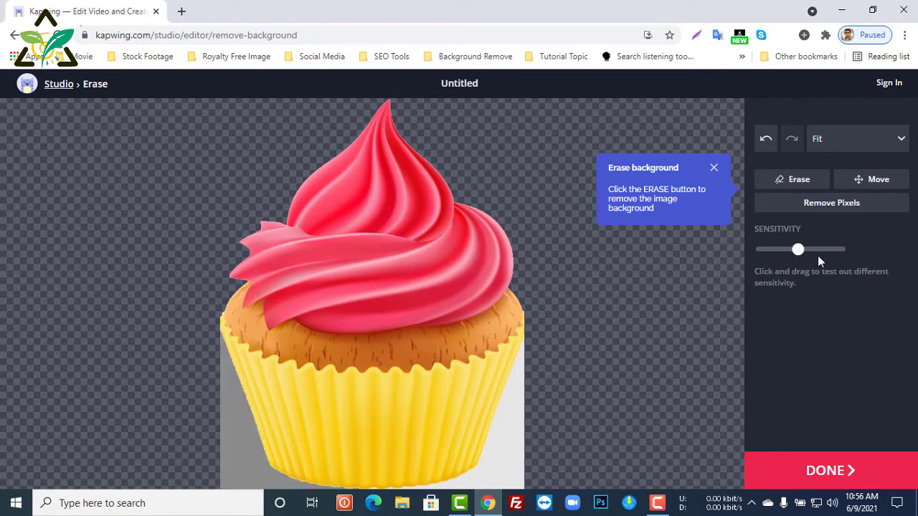
pyautogui.click(829, 205)
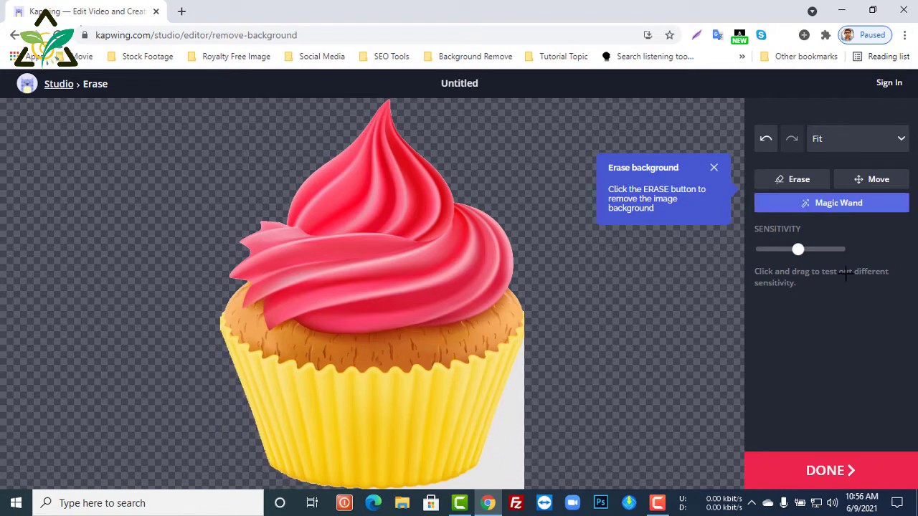
pyautogui.click(830, 249)
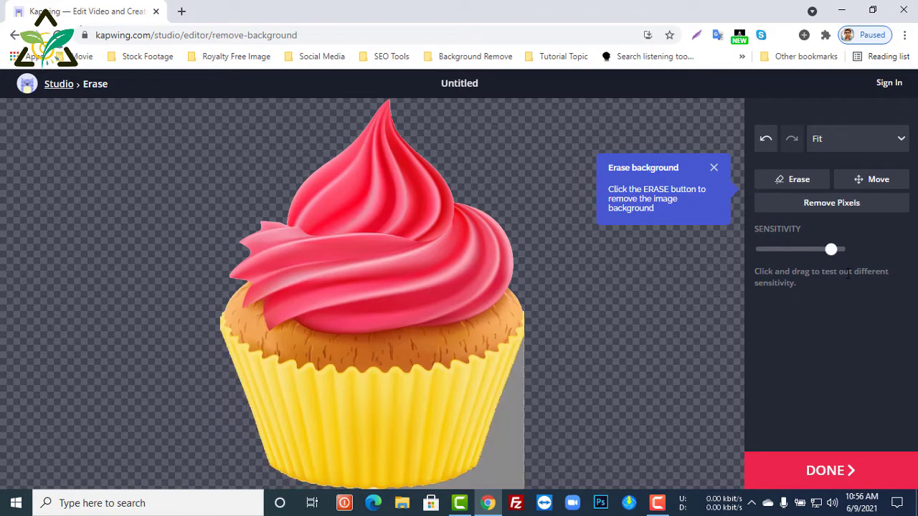
pyautogui.click(832, 207)
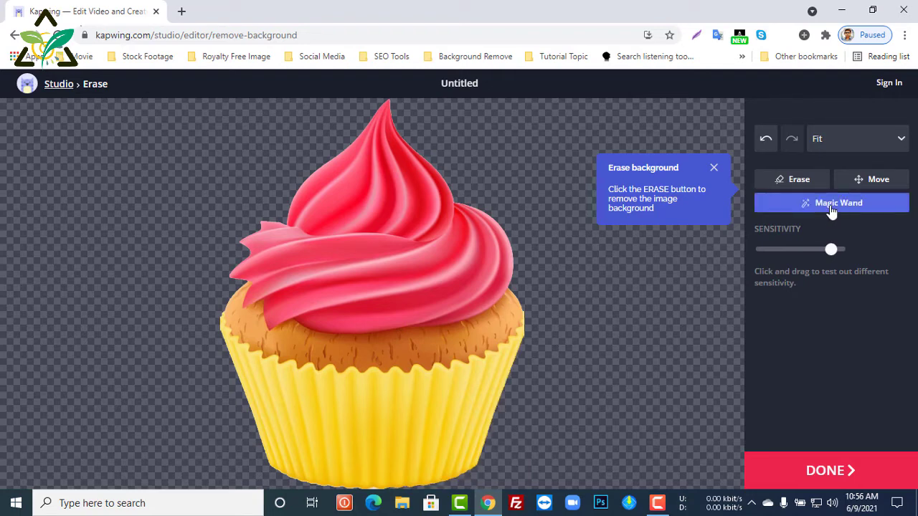
# Finish the background removal and export the cupcake cutout as an image.
pyautogui.click(714, 169)
pyautogui.click(820, 473)
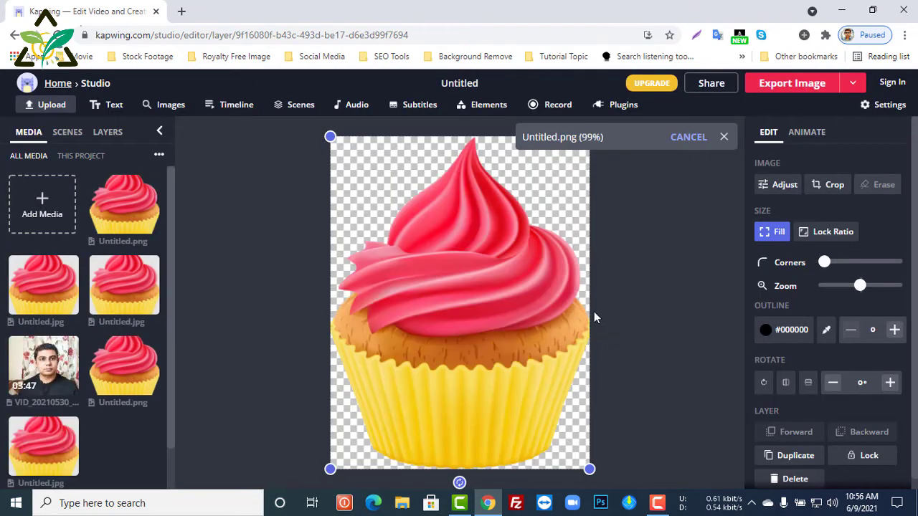
pyautogui.click(814, 91)
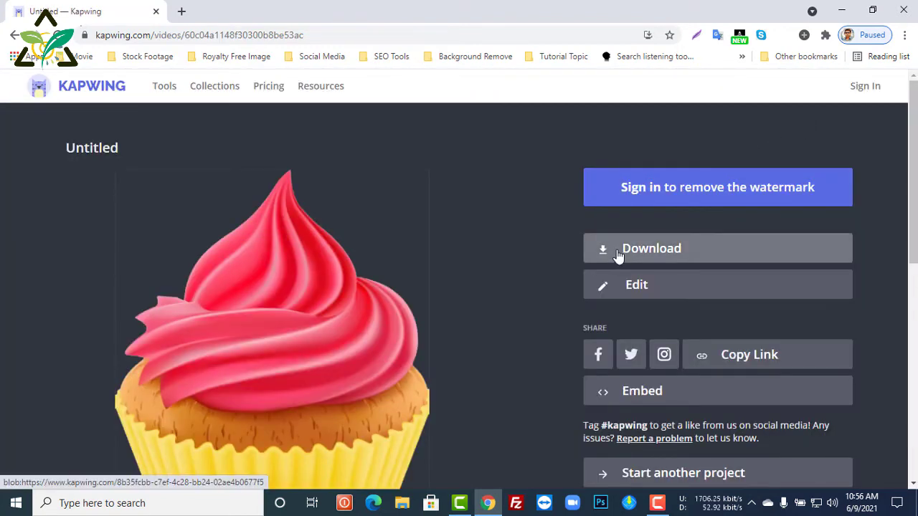
pyautogui.scroll(-1, 703, 264)
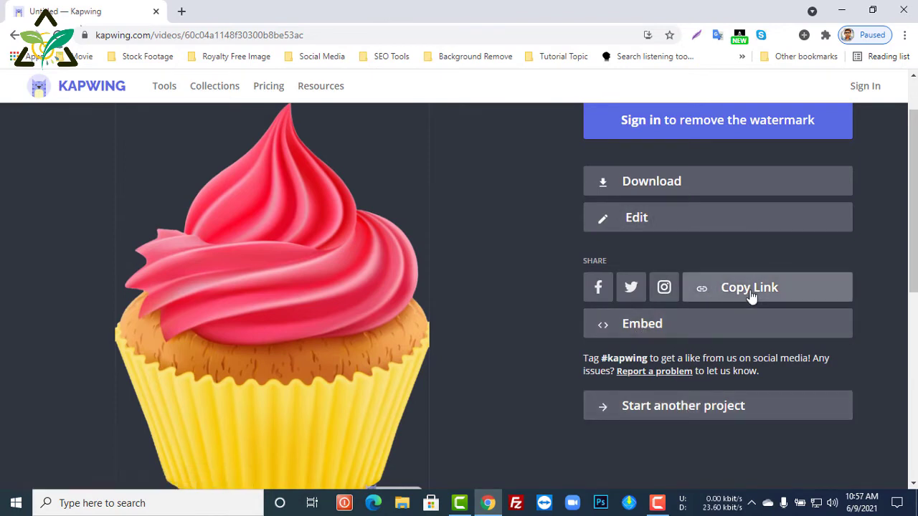
pyautogui.scroll(1, 750, 297)
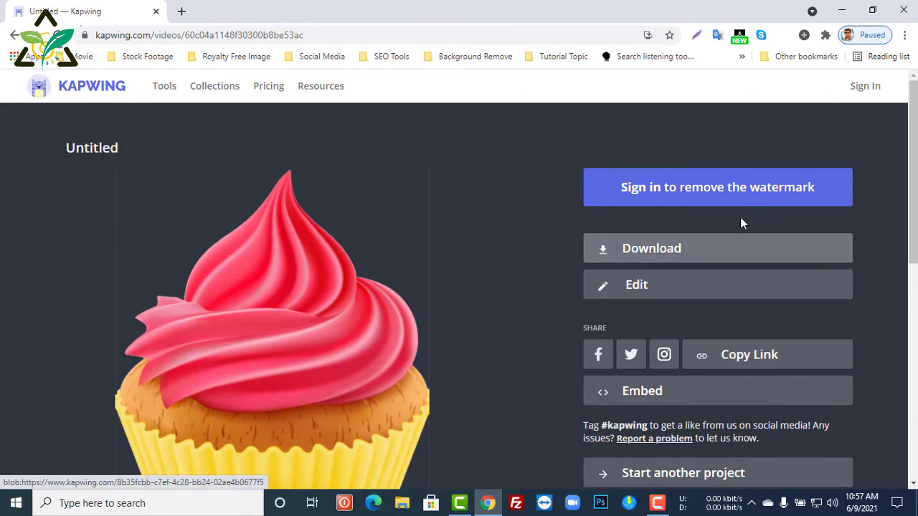
# Download the exported cupcake image and show Untitled.png in the Downloads folder.
pyautogui.scroll(-1, 742, 223)
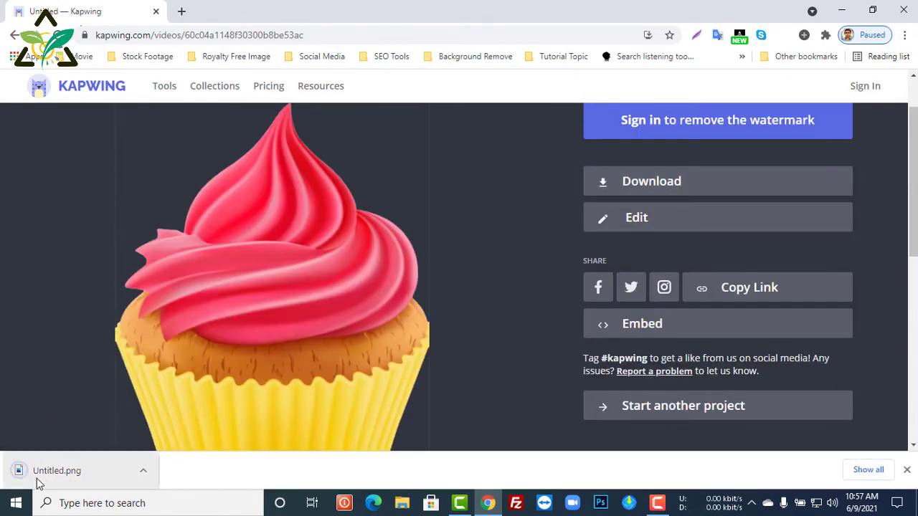
pyautogui.click(143, 470)
pyautogui.click(181, 426)
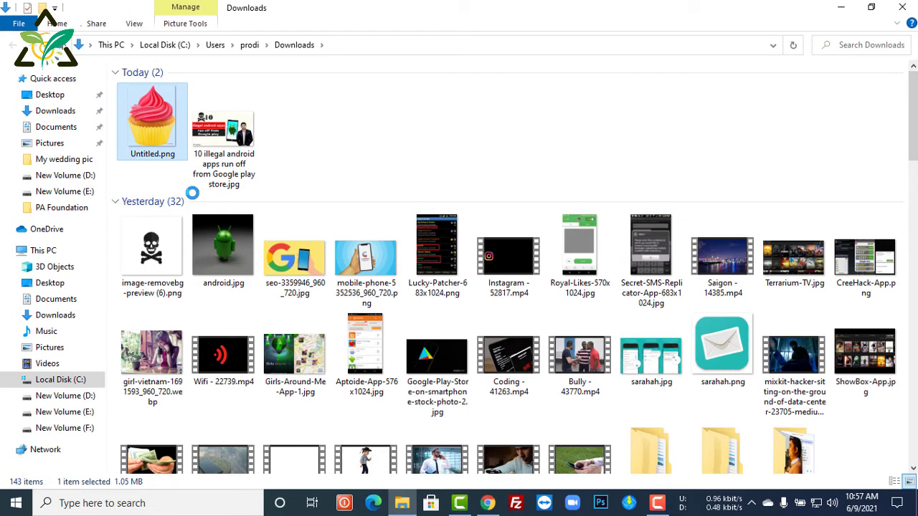
# Open the downloaded Untitled.png in Paint to inspect the cutout, close Paint, and return to Chrome.
pyautogui.rightClick(152, 122)
pyautogui.moveTo(324, 322)
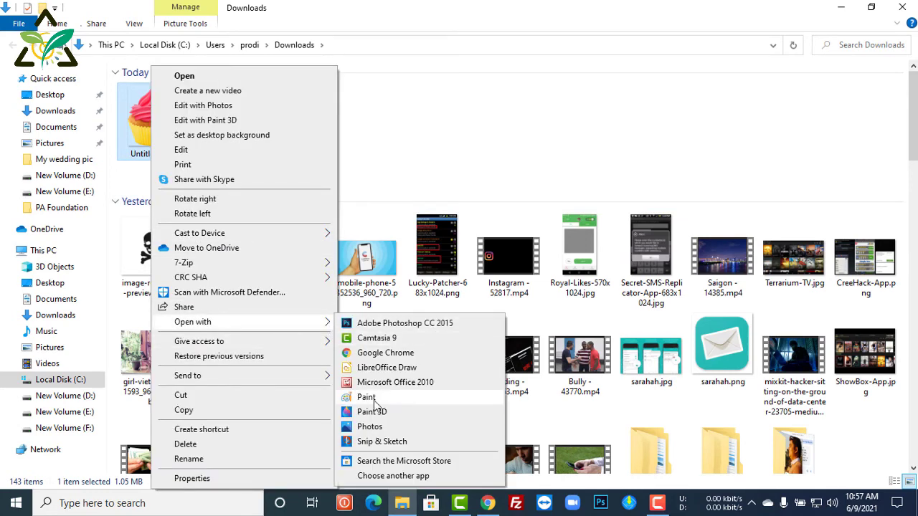
pyautogui.click(374, 404)
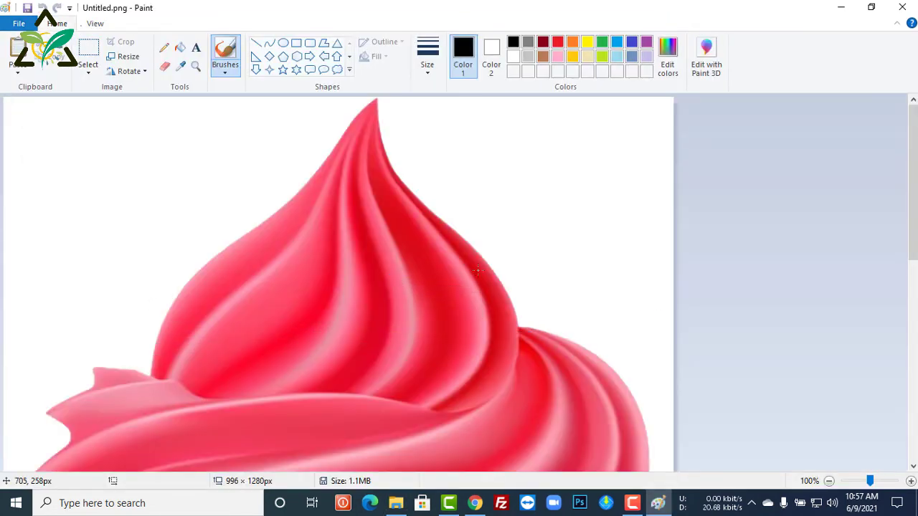
pyautogui.scroll(-2, 477, 270)
pyautogui.click(902, 7)
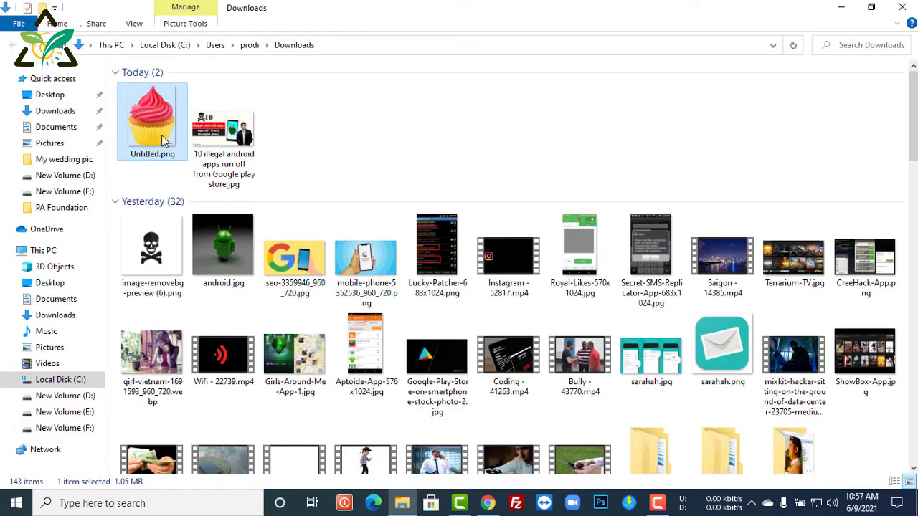
pyautogui.hotkey('alt', 'Return')
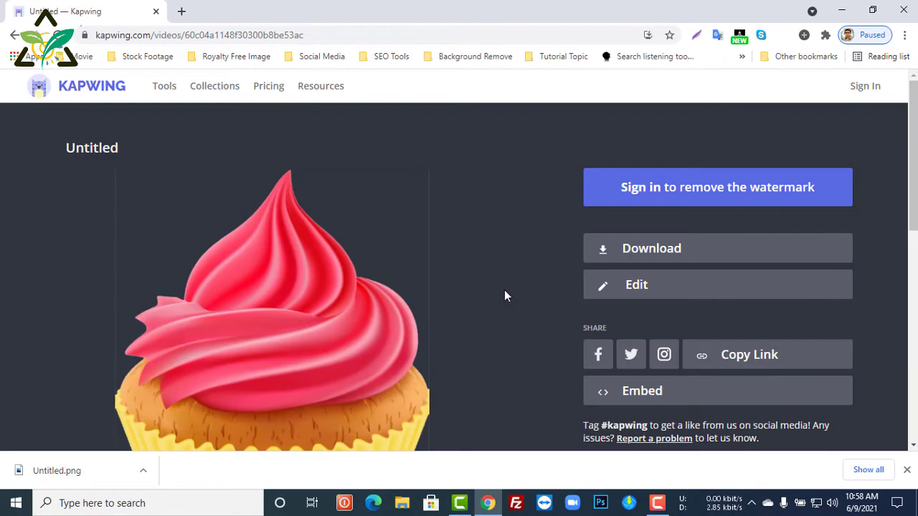
# Search Google for "bgremove" in a new tab and open the remove.bg website.
pyautogui.click(181, 11)
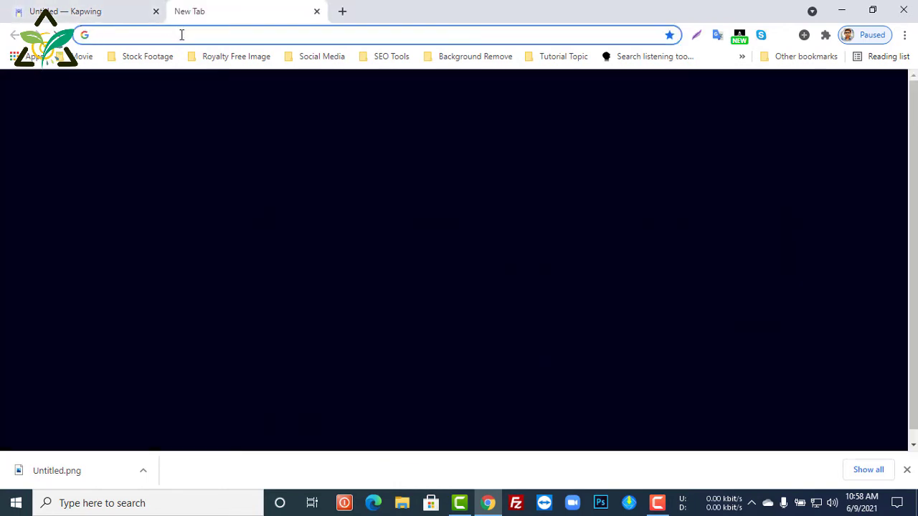
pyautogui.click(906, 471)
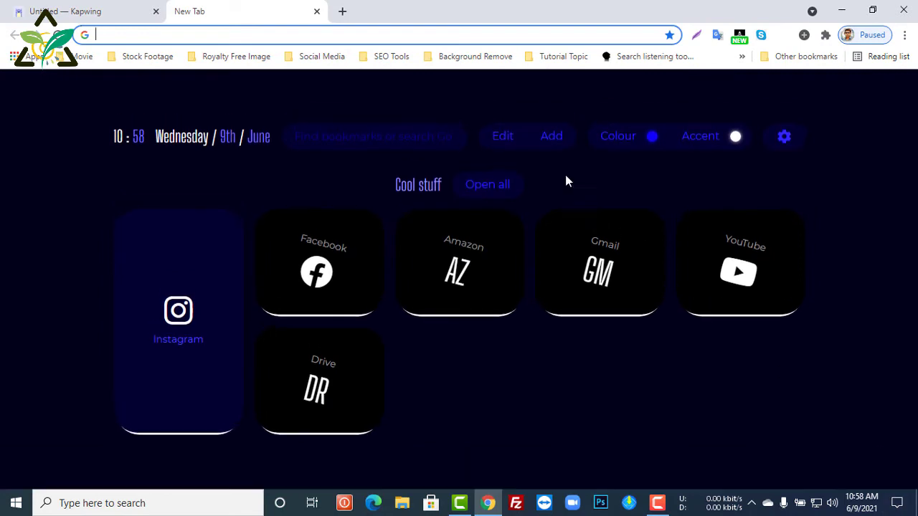
pyautogui.click(487, 38)
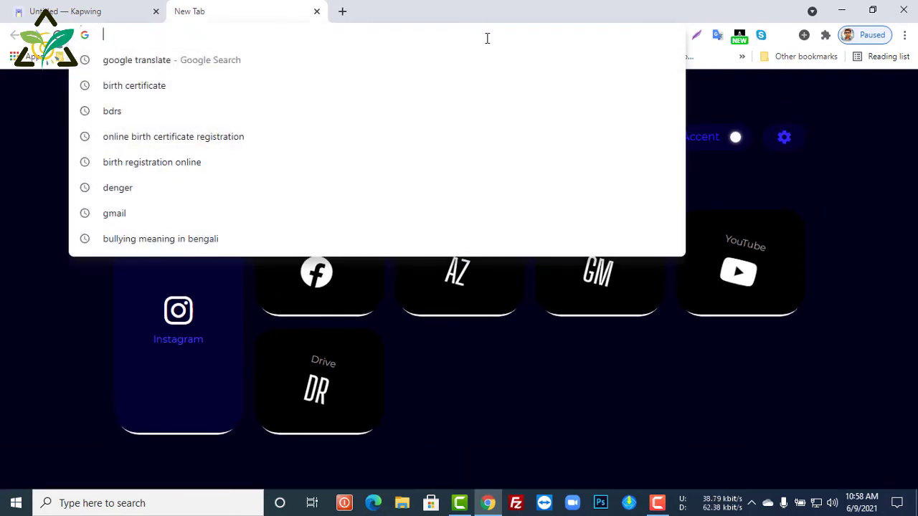
pyautogui.write('b')
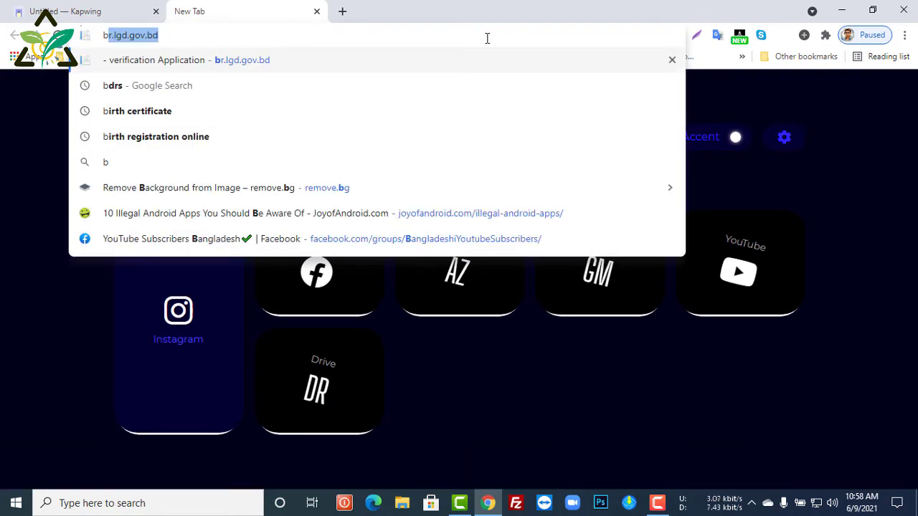
pyautogui.write('g')
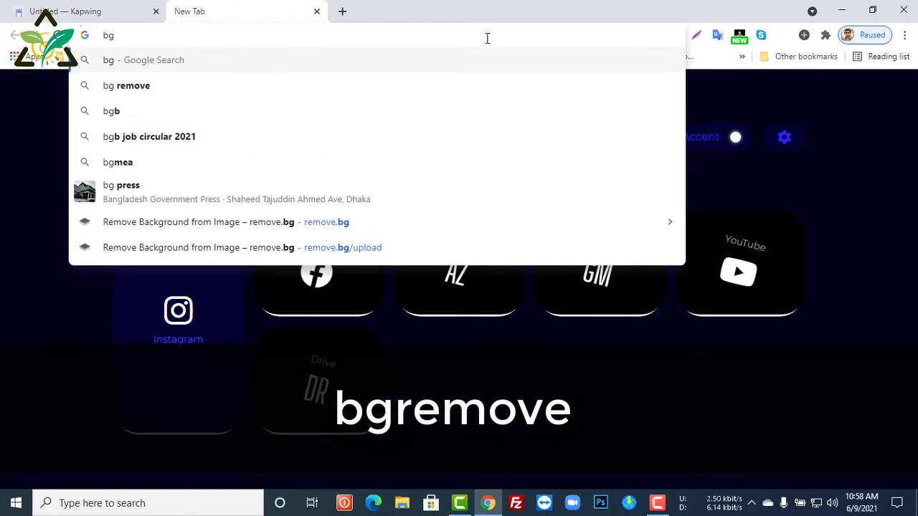
pyautogui.write('remove')
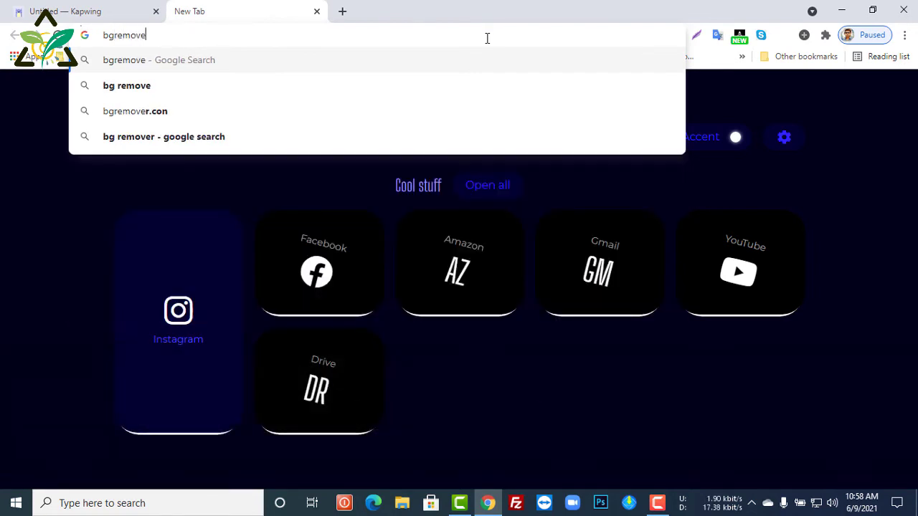
pyautogui.press('Return')
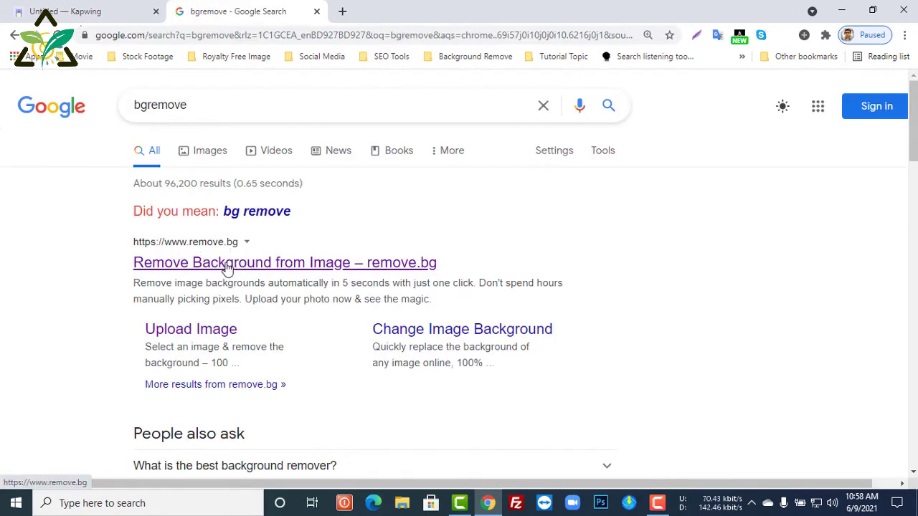
pyautogui.click(227, 265)
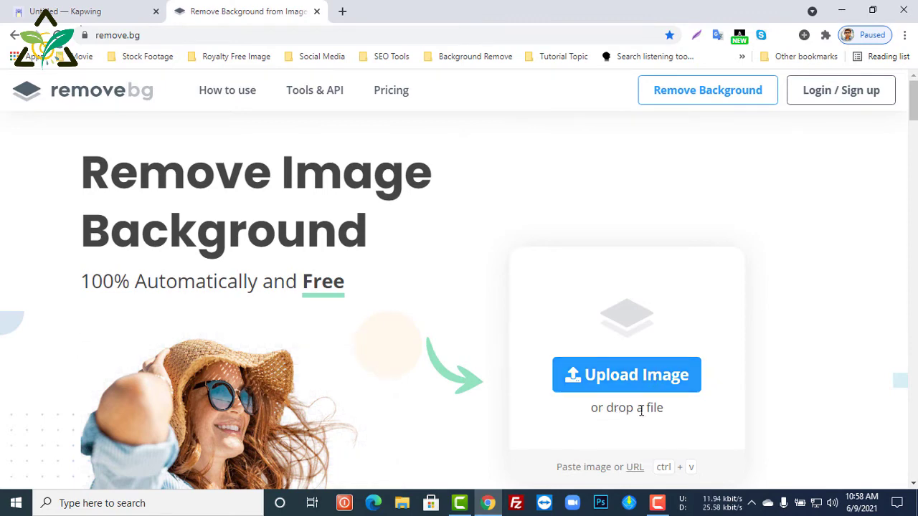
# Upload the cupcake picture Untitled.jpg from the Desktop to remove.bg for automatic background removal.
pyautogui.click(625, 389)
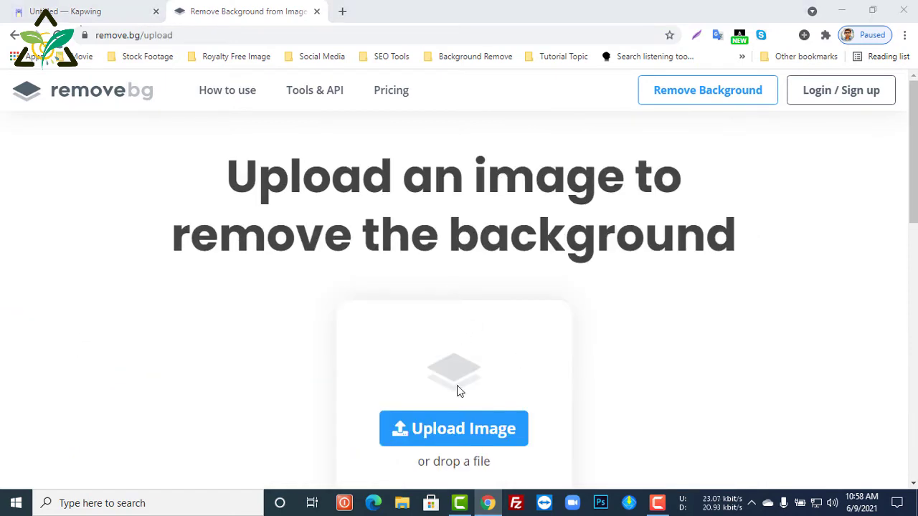
pyautogui.click(431, 433)
pyautogui.click(430, 280)
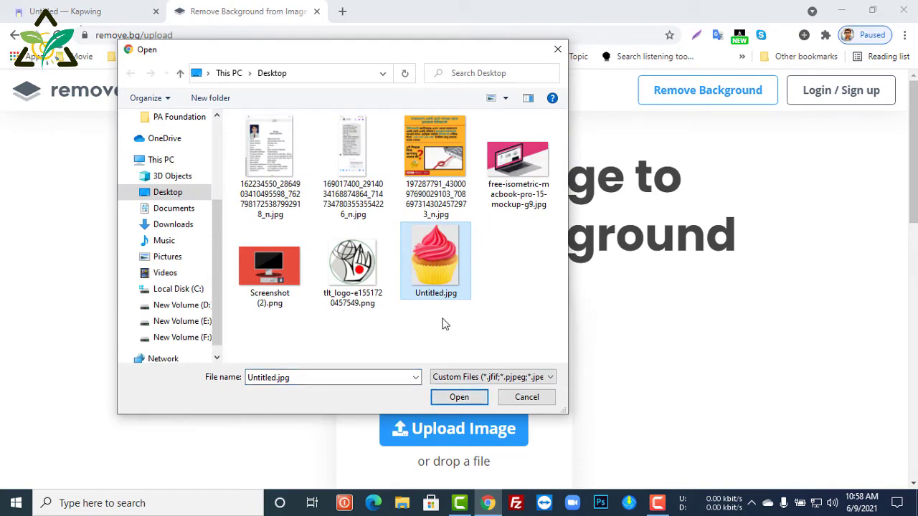
pyautogui.click(452, 397)
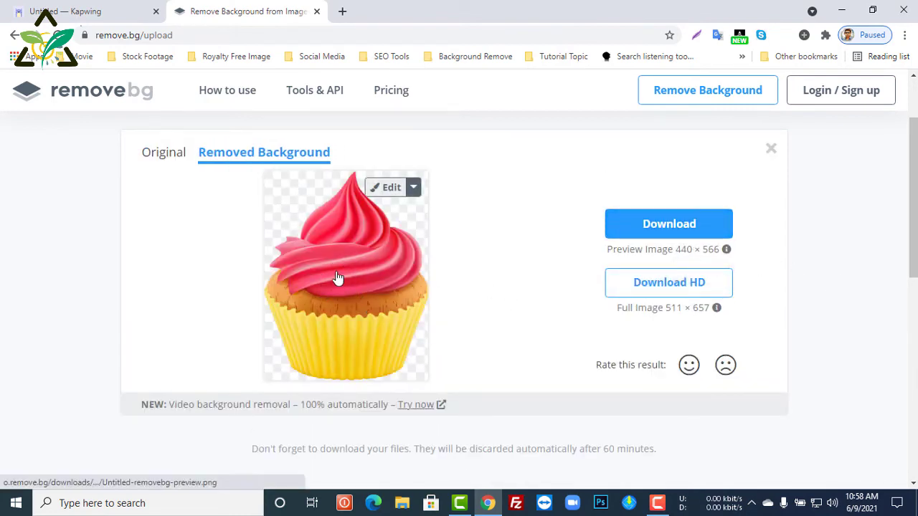
# Try erasing a small patch on the right edge of the frosting, restore it with the Restore brush, and close the editor.
pyautogui.click(384, 195)
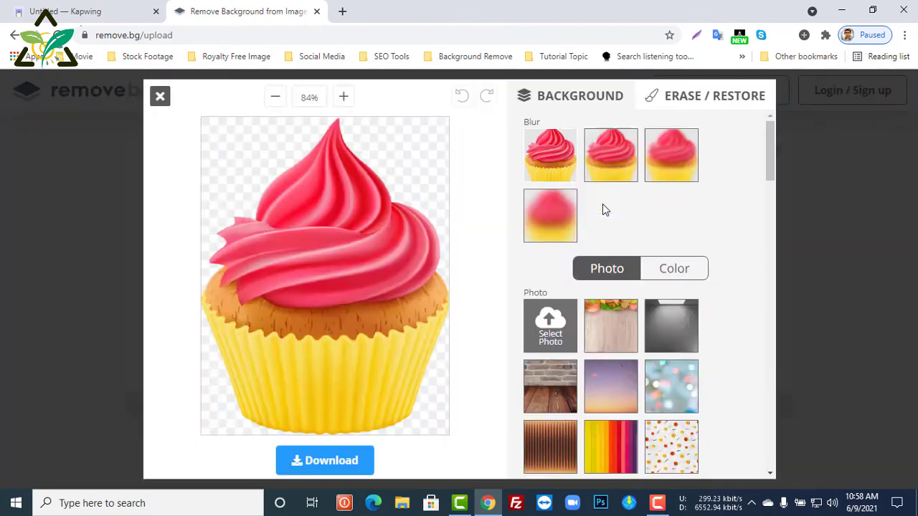
pyautogui.click(679, 108)
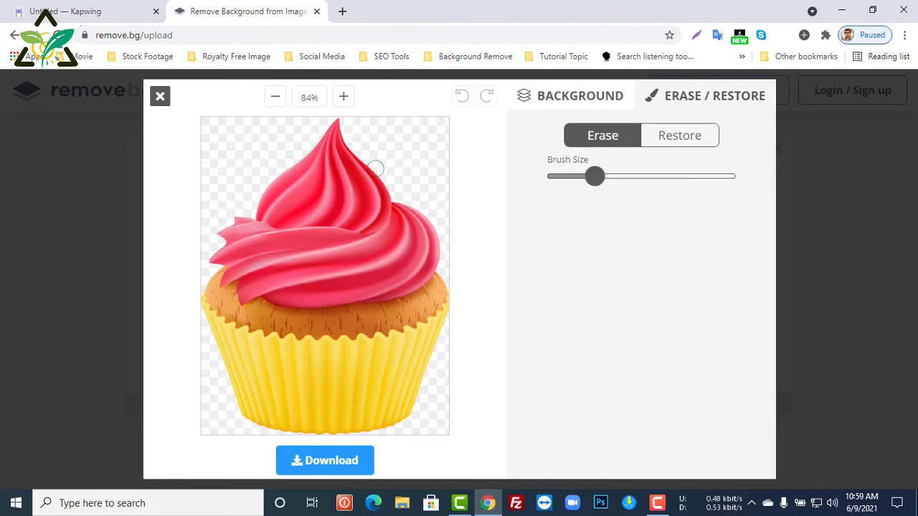
pyautogui.moveTo(375, 169); pyautogui.dragTo(378, 191)
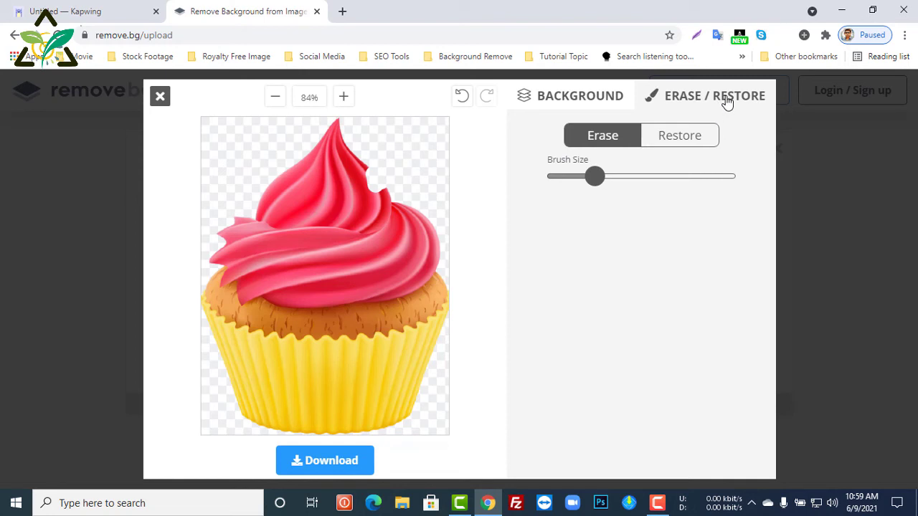
pyautogui.click(688, 137)
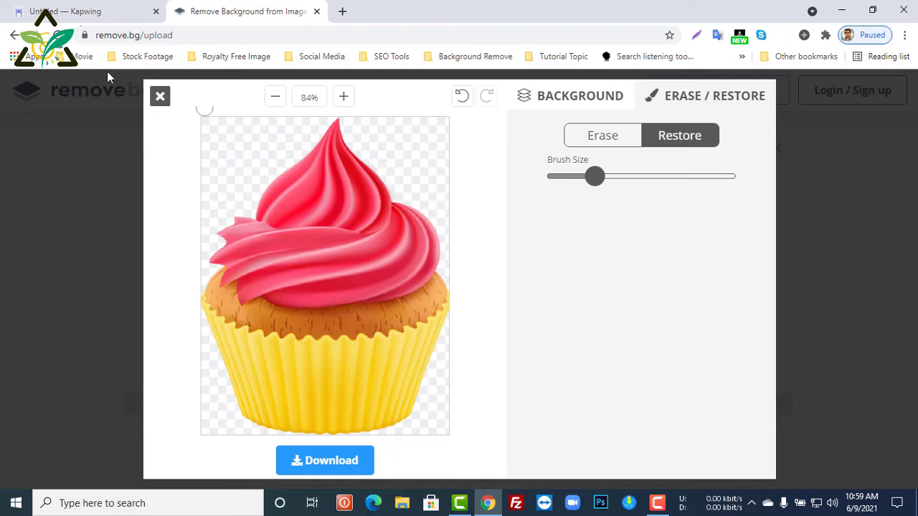
pyautogui.click(160, 97)
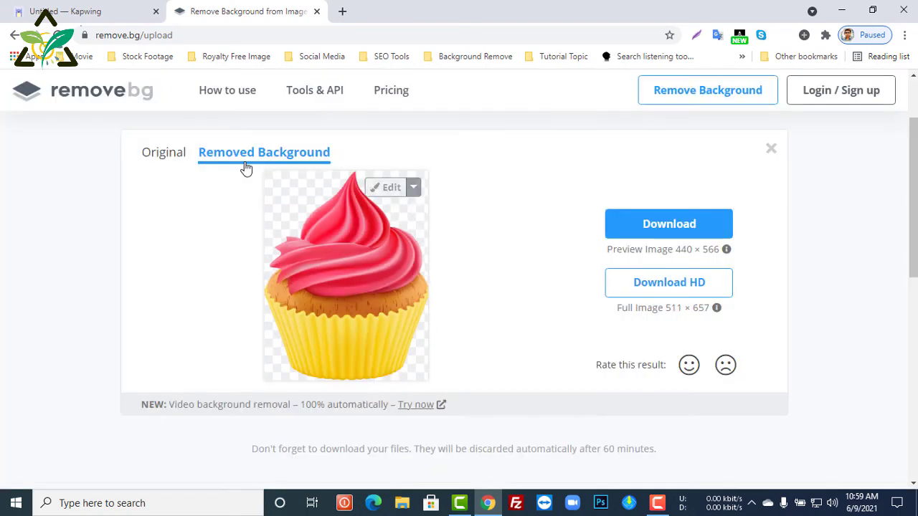
# Try a weathered brick wall photo as the background behind the cupcake and close the editor.
pyautogui.click(653, 233)
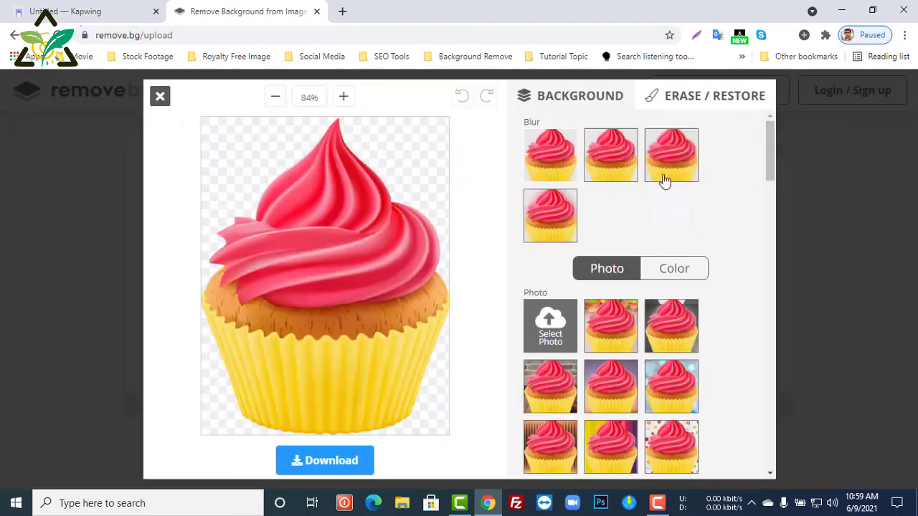
pyautogui.scroll(-6, 662, 287)
pyautogui.scroll(-2, 664, 346)
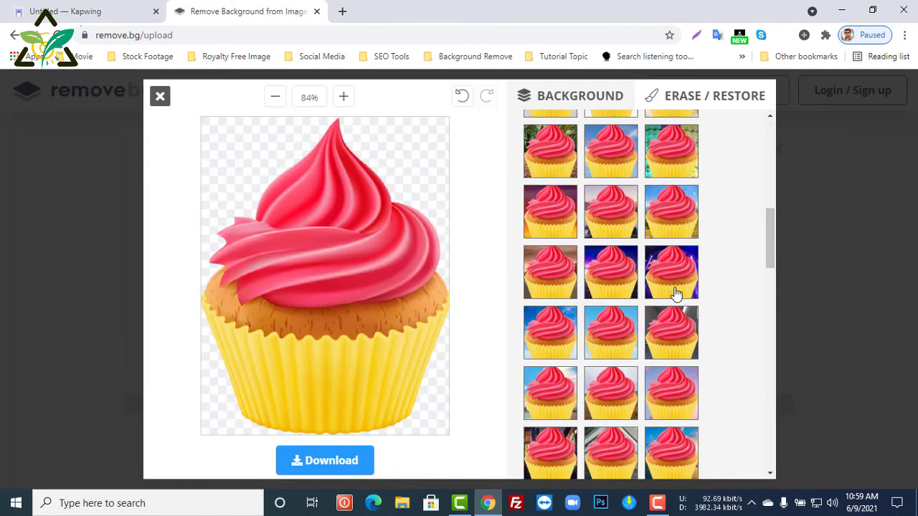
pyautogui.scroll(-2, 677, 387)
pyautogui.click(682, 378)
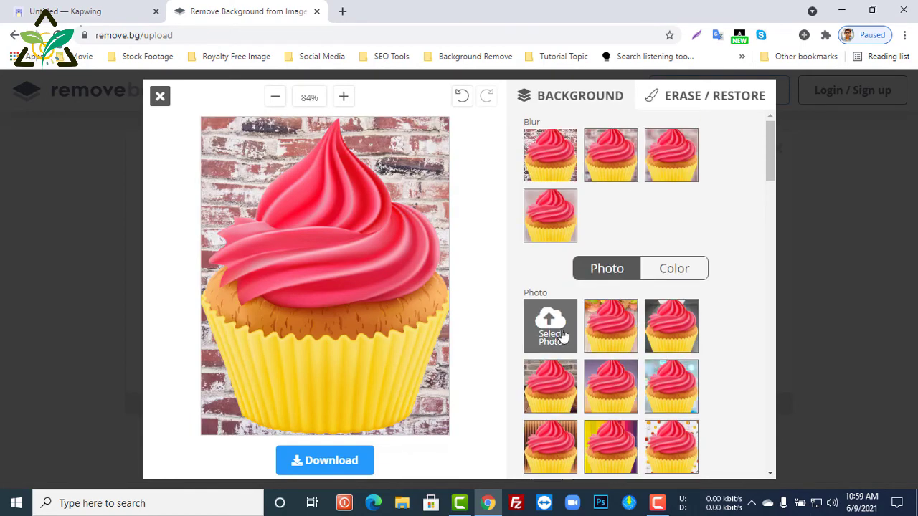
pyautogui.click(160, 96)
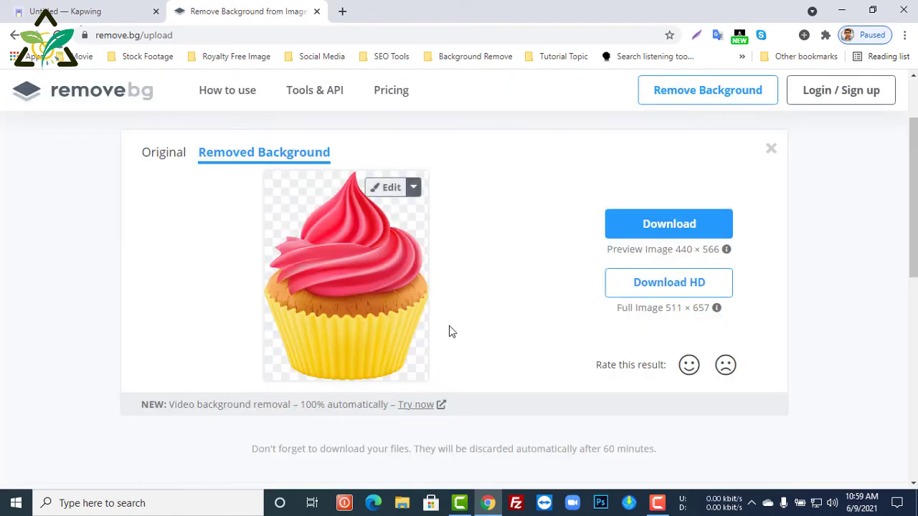
# Download the 440 × 566 preview of the cupcake cutout and show the file in its folder.
pyautogui.click(674, 228)
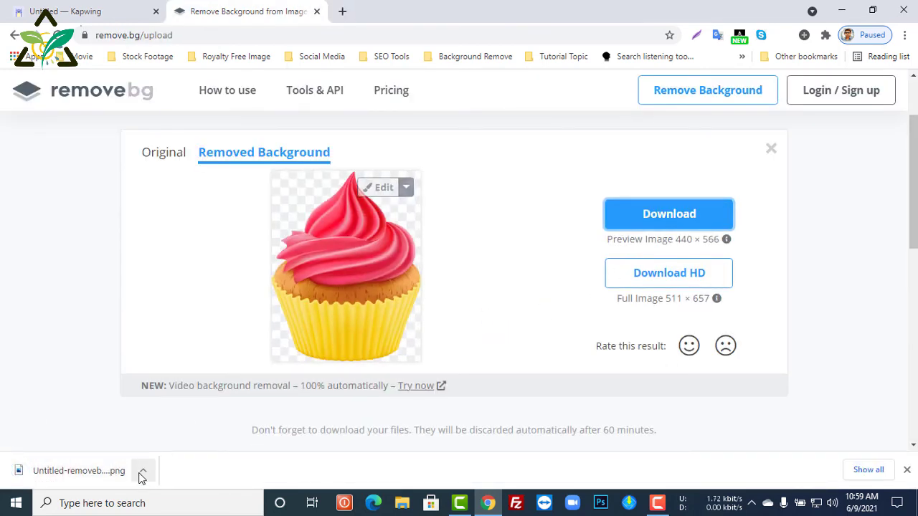
pyautogui.moveTo(720, 300)
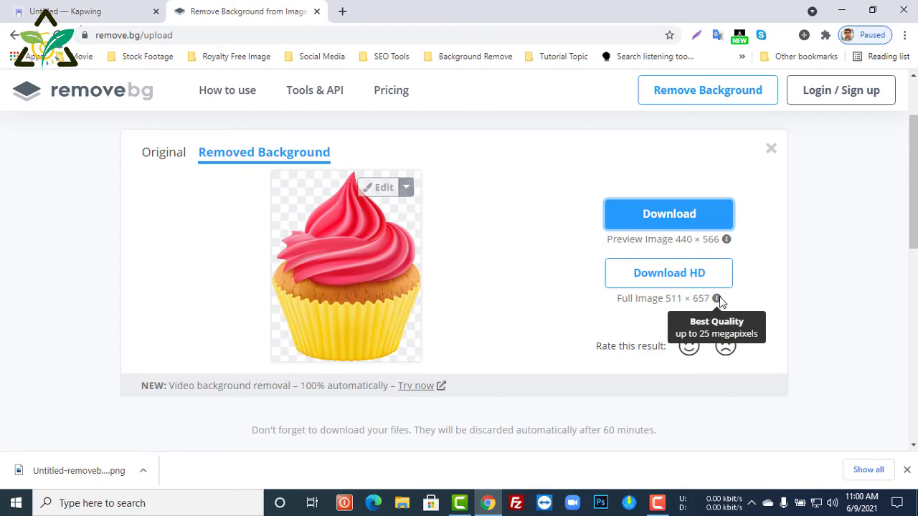
pyautogui.rightClick(132, 471)
pyautogui.click(168, 425)
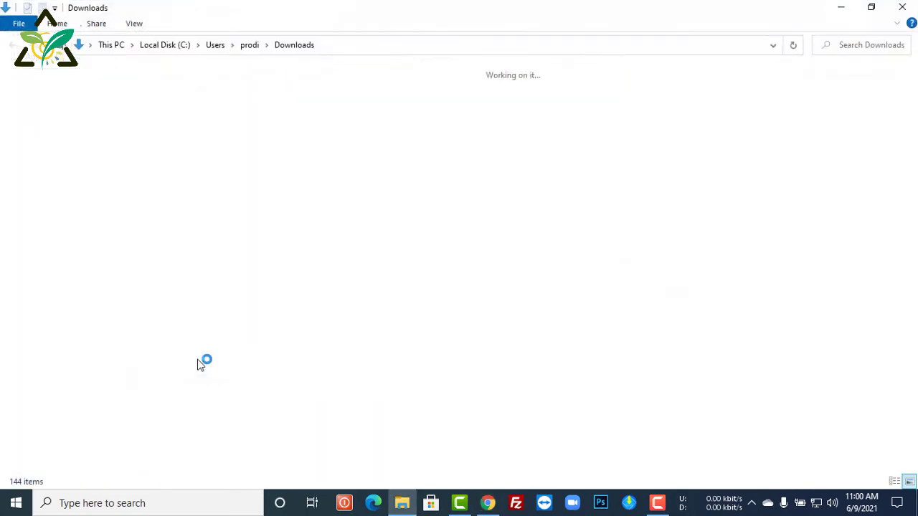